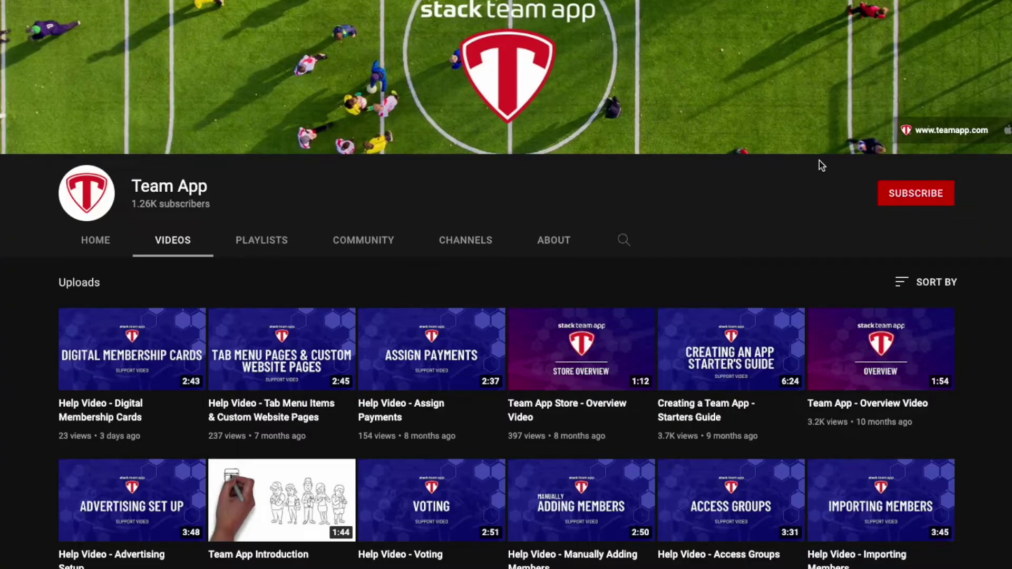
Subscribe to the Team App YouTube channel with notifications set to All
{"action": "left_click", "coordinate": [910, 198]}
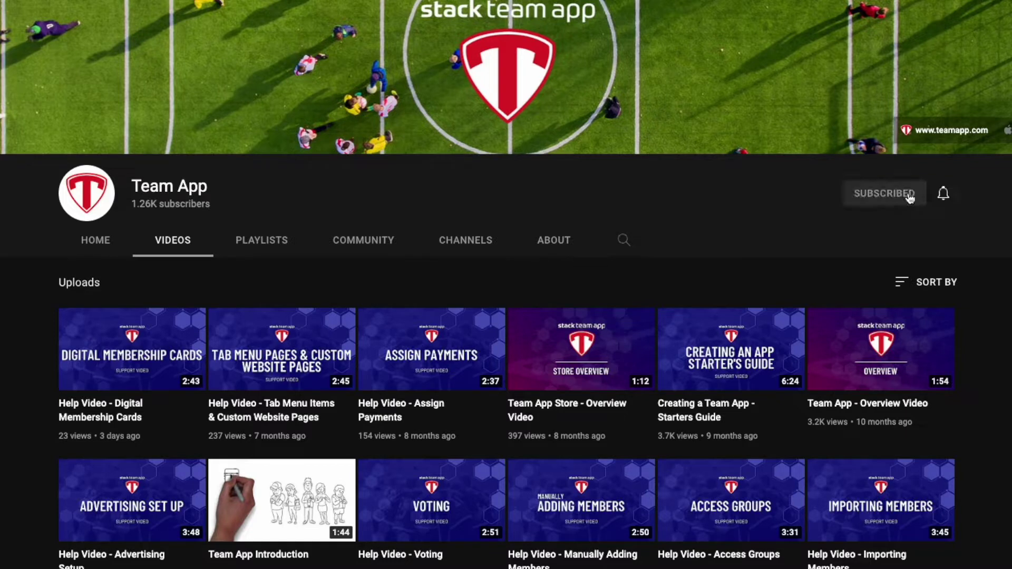
{"action": "left_click", "coordinate": [943, 194]}
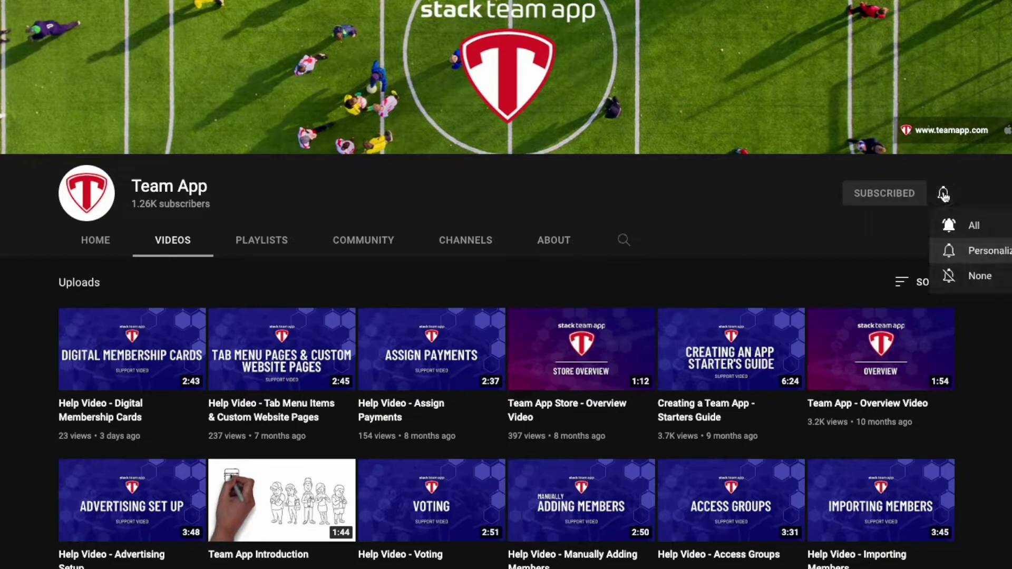
{"action": "left_click", "coordinate": [950, 225]}
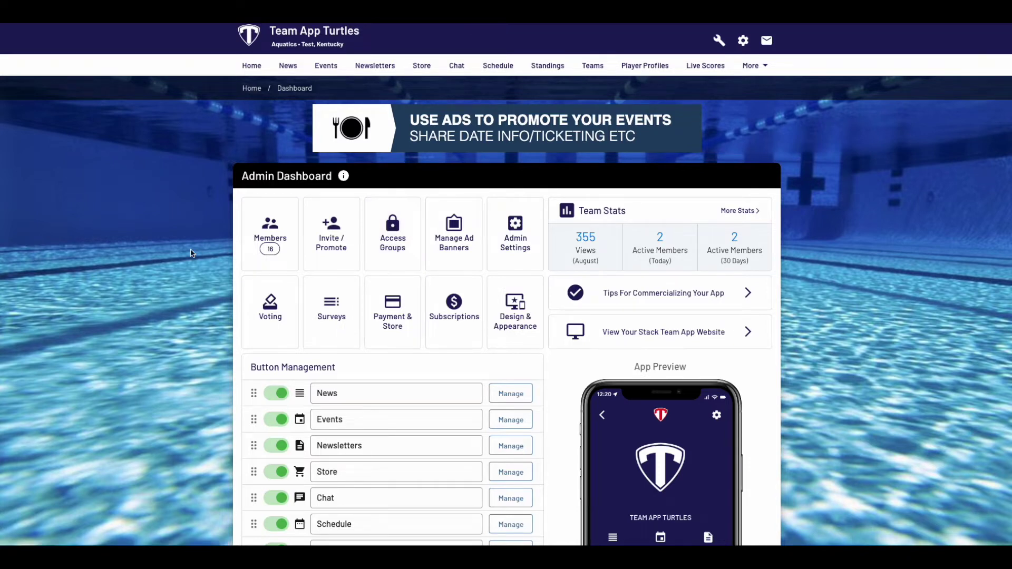
Open the Access Groups list from the Team App Turtles admin dashboard
{"action": "left_click", "coordinate": [393, 228]}
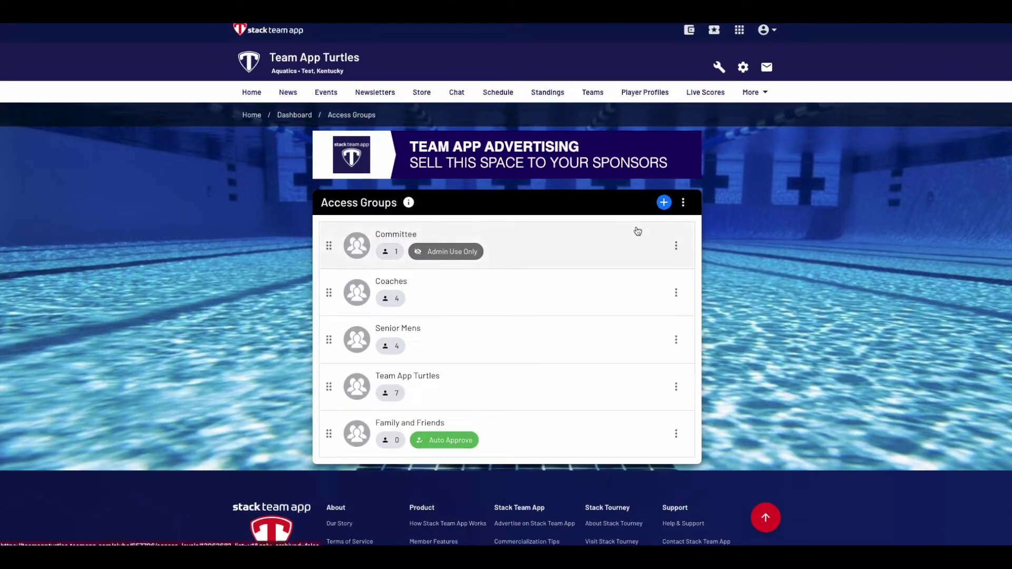
{"action": "left_click", "coordinate": [663, 203]}
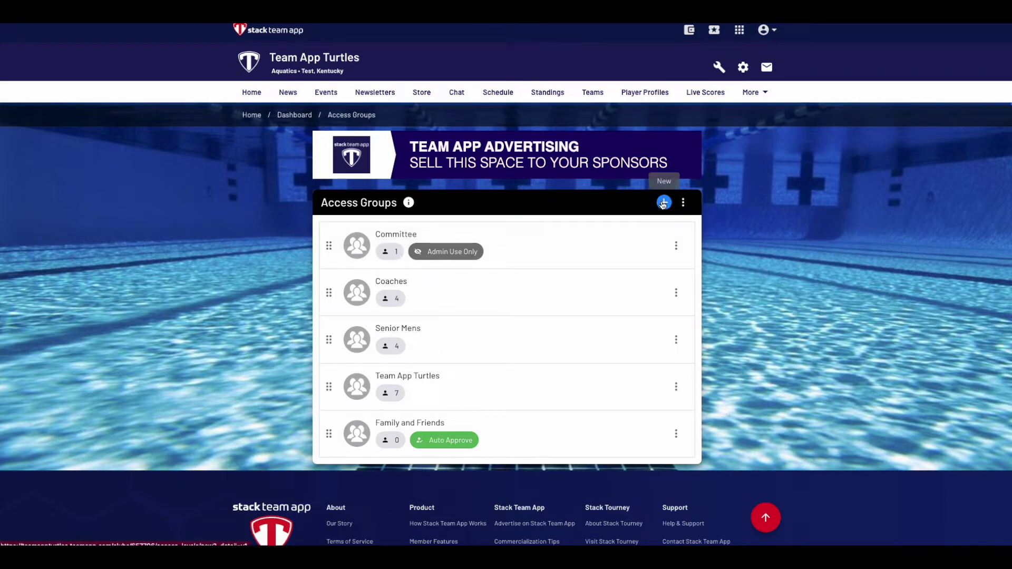
{"action": "scroll", "coordinate": [492, 330], "scroll_direction": "down", "scroll_amount": 7}
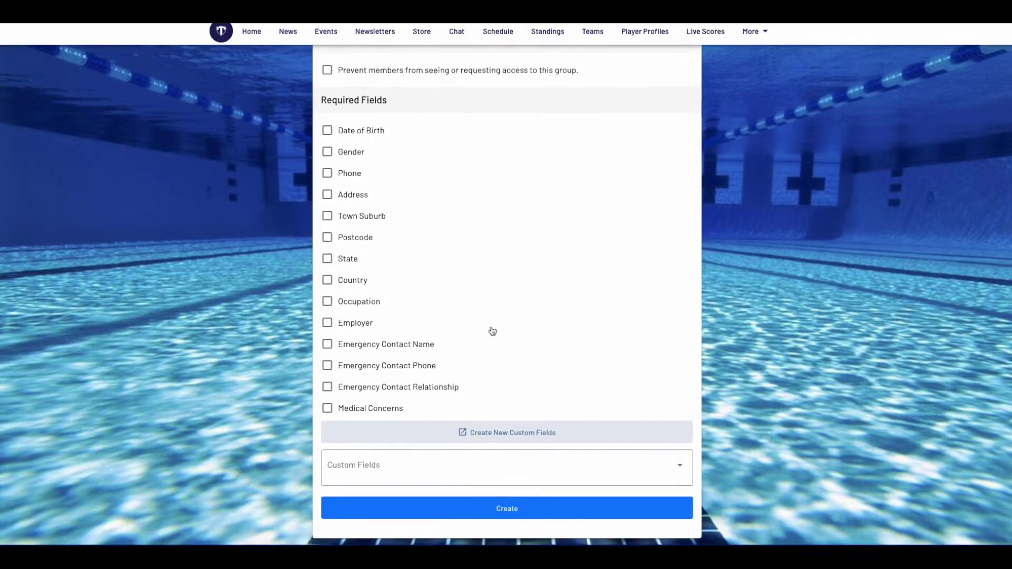
{"action": "scroll", "coordinate": [491, 330], "scroll_direction": "up", "scroll_amount": 1}
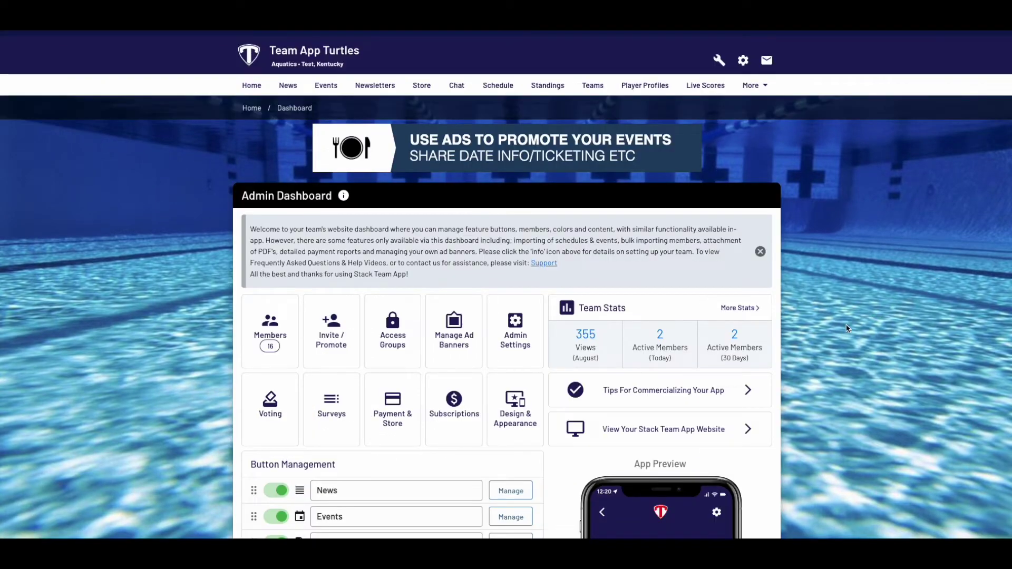
Go to Import Members from the ⋮ menu of the Members list
{"action": "scroll", "coordinate": [846, 329], "scroll_direction": "down", "scroll_amount": 2}
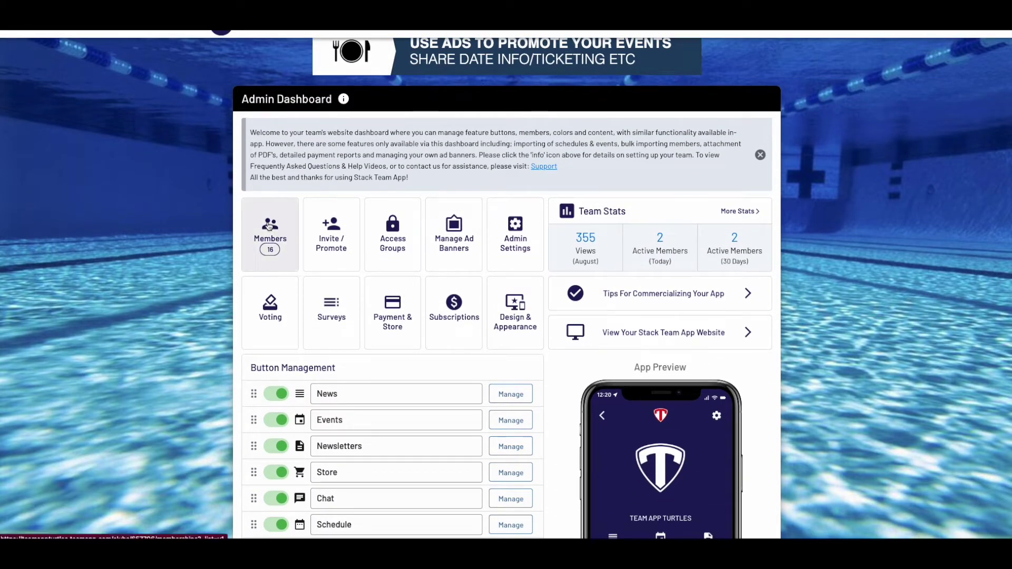
{"action": "left_click", "coordinate": [269, 226]}
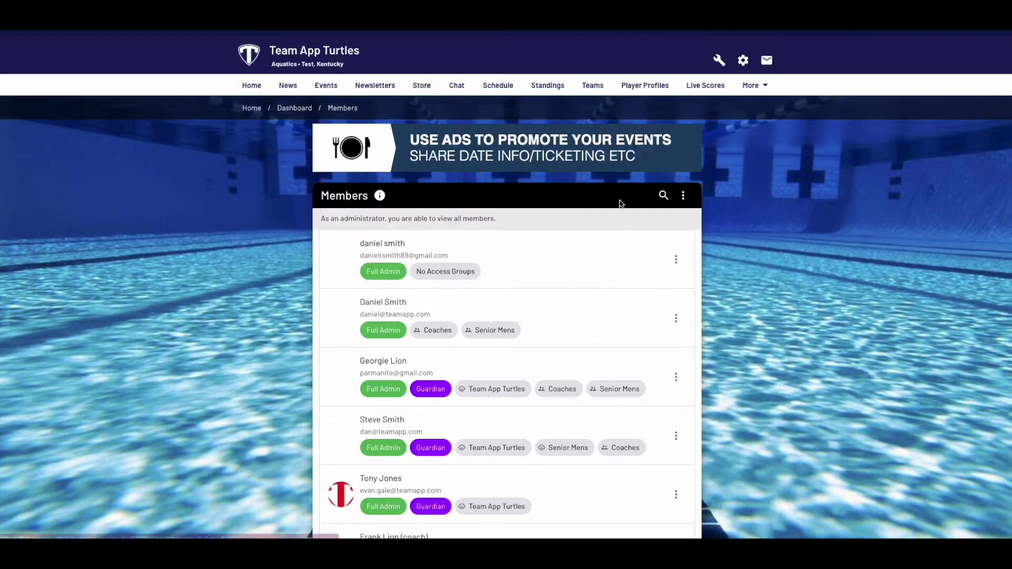
{"action": "left_click", "coordinate": [683, 196]}
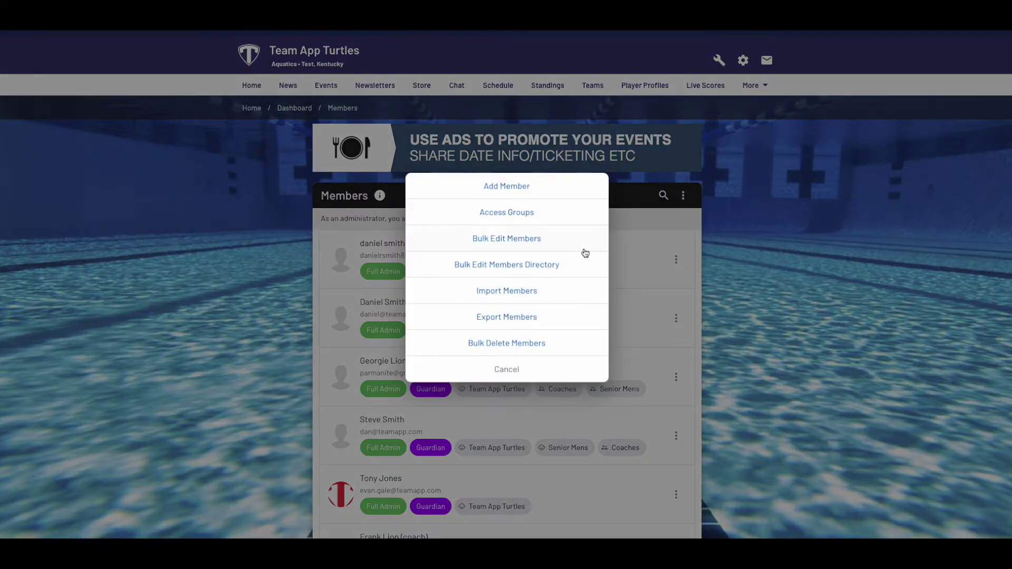
{"action": "left_click", "coordinate": [527, 292]}
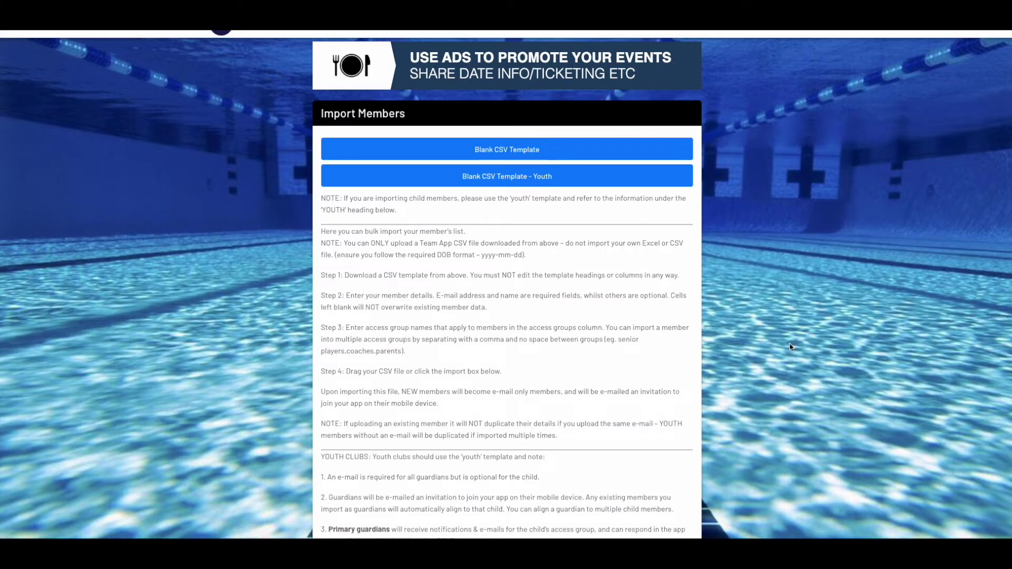
Review the import notes and download the Blank CSV Template - Youth
{"action": "scroll", "coordinate": [789, 346], "scroll_direction": "down", "scroll_amount": 3}
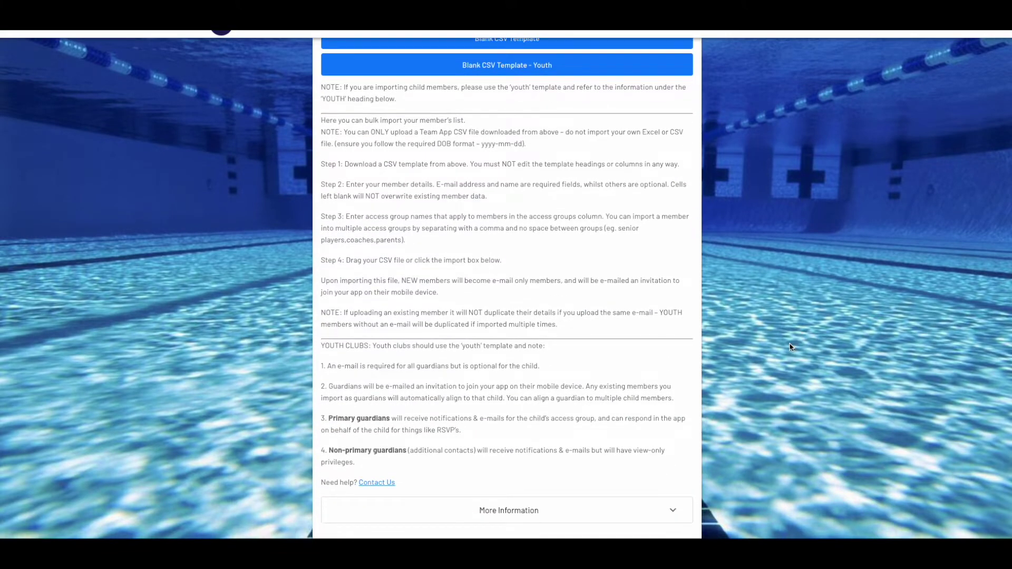
{"action": "scroll", "coordinate": [789, 346], "scroll_direction": "up", "scroll_amount": 4}
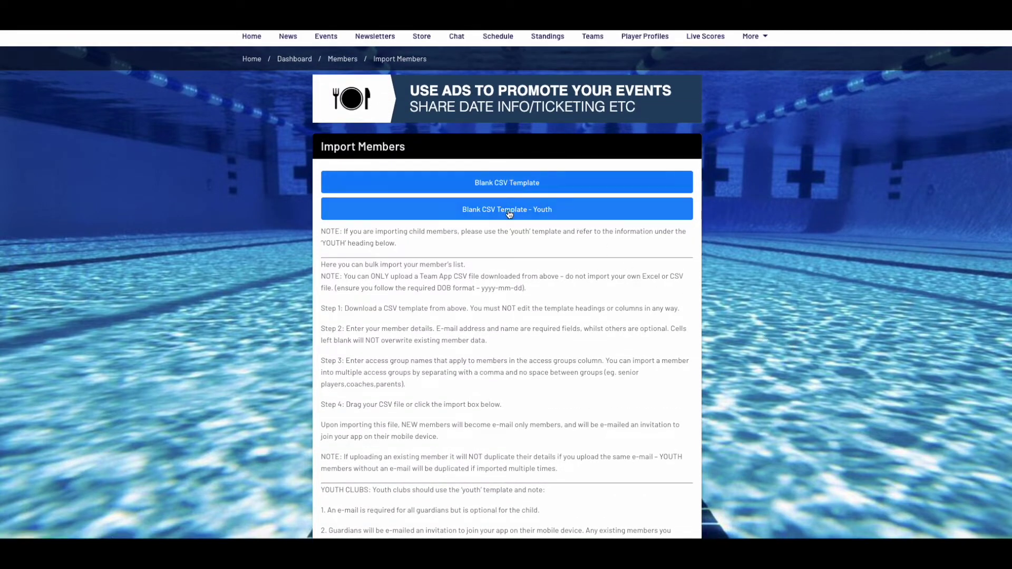
{"action": "left_click", "coordinate": [501, 181]}
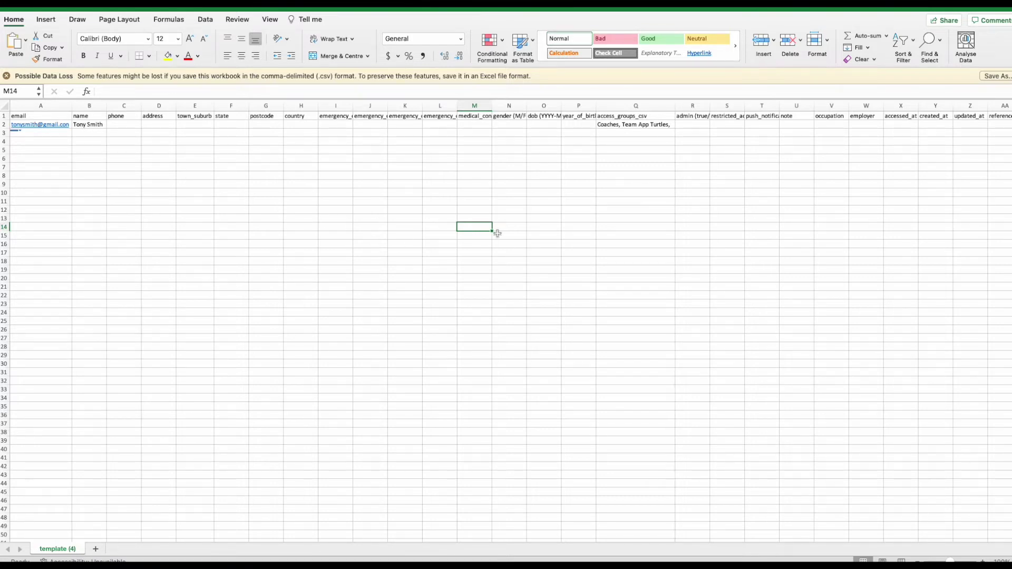
{"action": "left_click", "coordinate": [611, 116]}
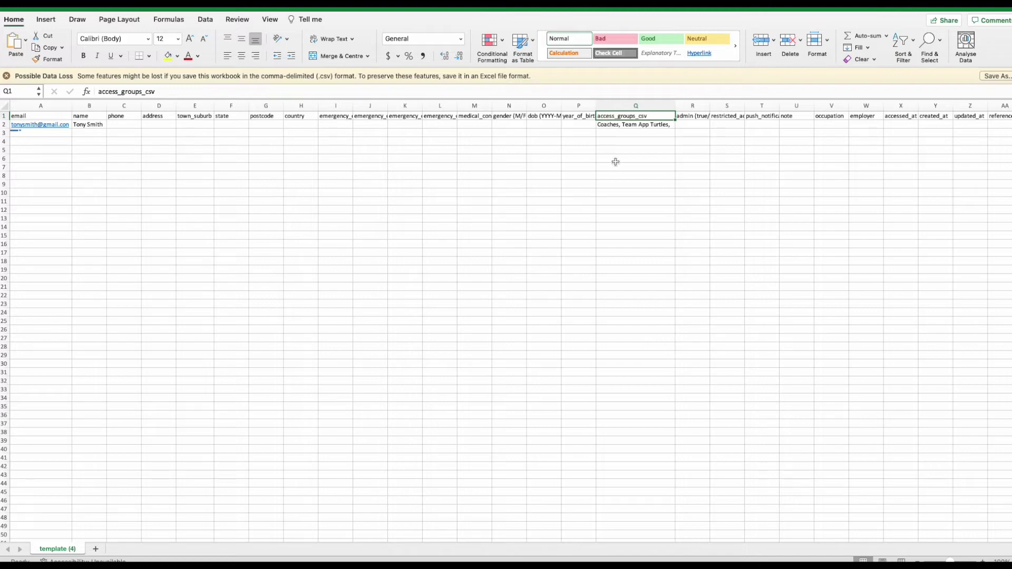
{"action": "left_click", "coordinate": [618, 127]}
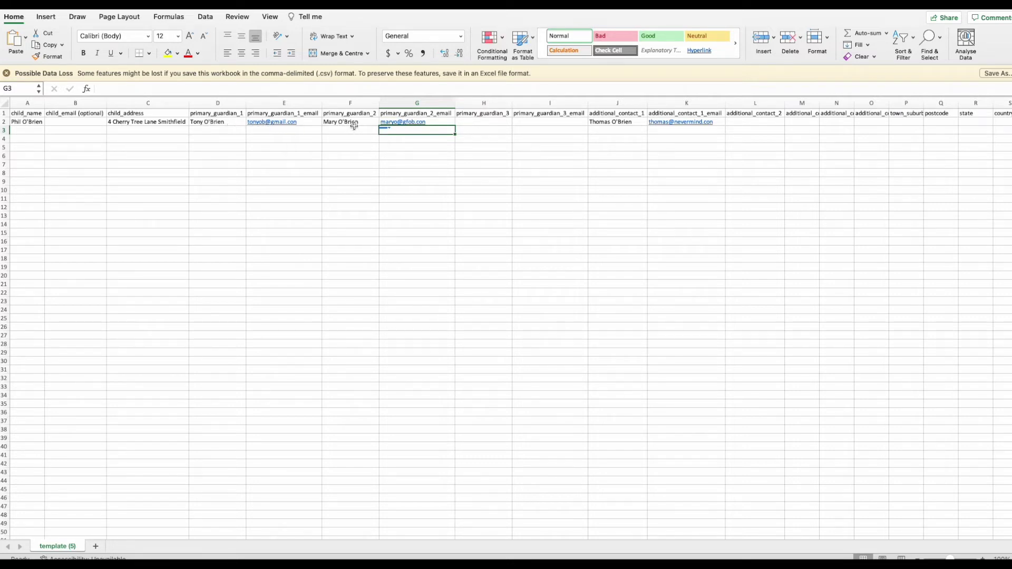
Finish the youth template row and check the entries across its columns, including access groups State Squad,Turtles
{"action": "left_click", "coordinate": [408, 155]}
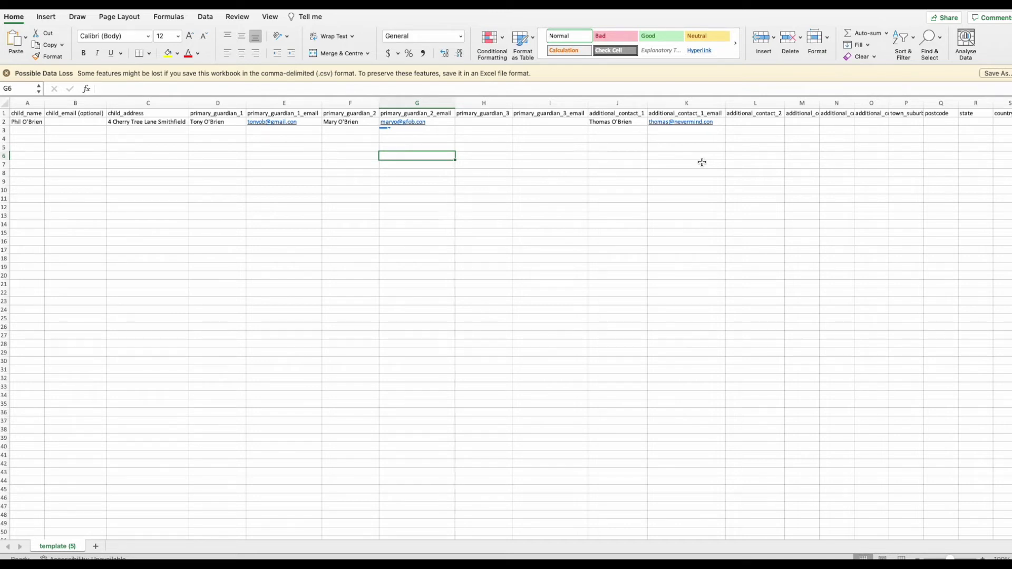
{"action": "scroll", "coordinate": [702, 162], "scroll_direction": "right", "scroll_amount": 5}
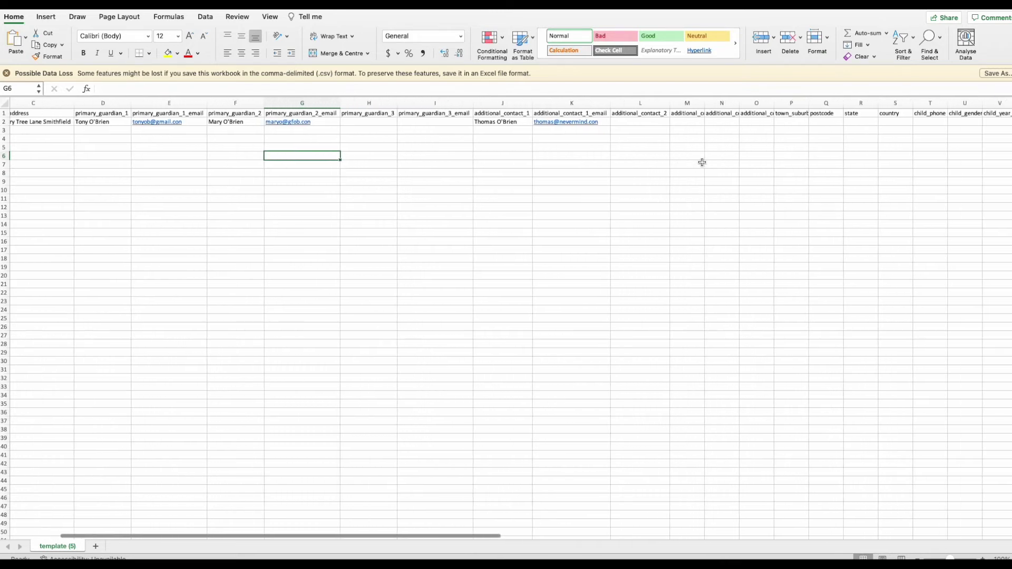
{"action": "scroll", "coordinate": [702, 163], "scroll_direction": "right", "scroll_amount": 3}
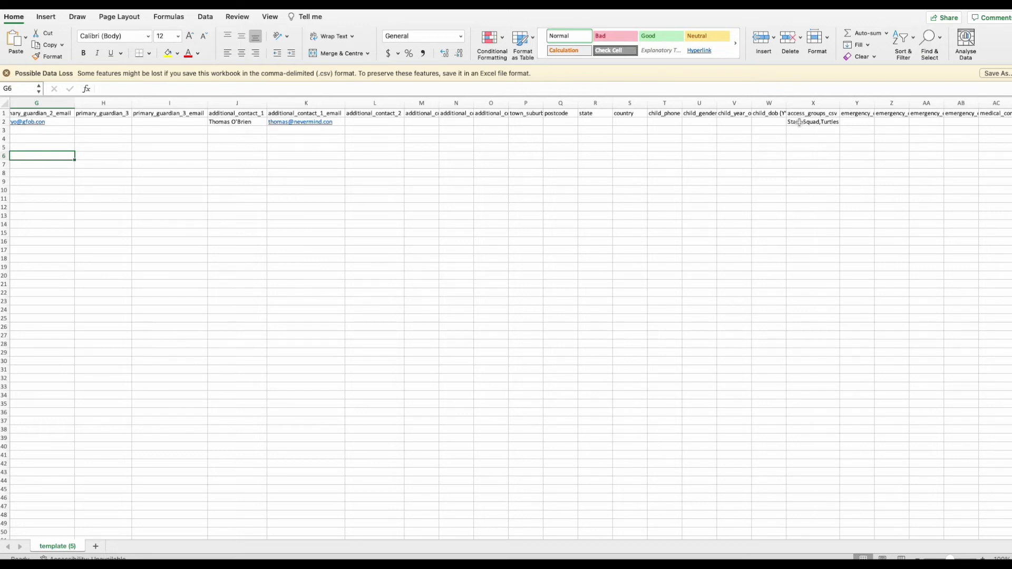
{"action": "scroll", "coordinate": [800, 122], "scroll_direction": "left", "scroll_amount": 1}
{"action": "scroll", "coordinate": [800, 123], "scroll_direction": "left", "scroll_amount": 5}
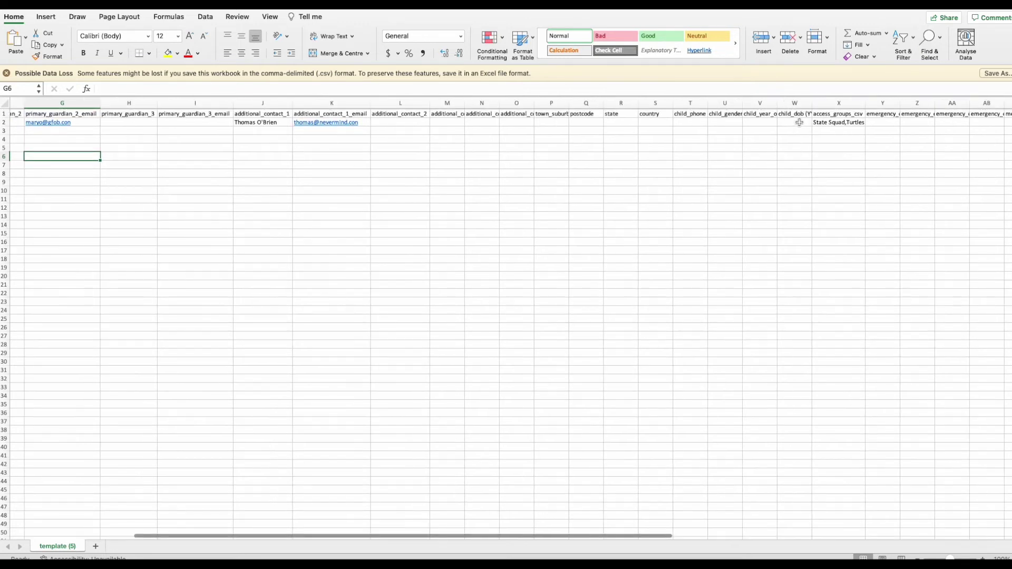
{"action": "scroll", "coordinate": [800, 122], "scroll_direction": "left", "scroll_amount": 2}
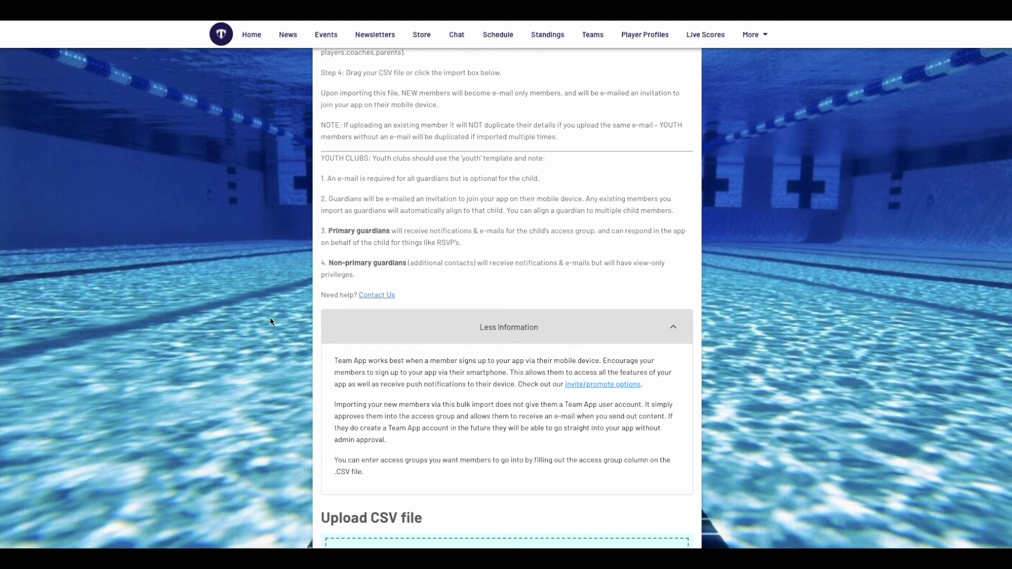
Select all rows of the uploaded youth CSV and save its 1 record
{"action": "scroll", "coordinate": [270, 322], "scroll_direction": "down", "scroll_amount": 2}
{"action": "scroll", "coordinate": [270, 322], "scroll_direction": "down", "scroll_amount": 1}
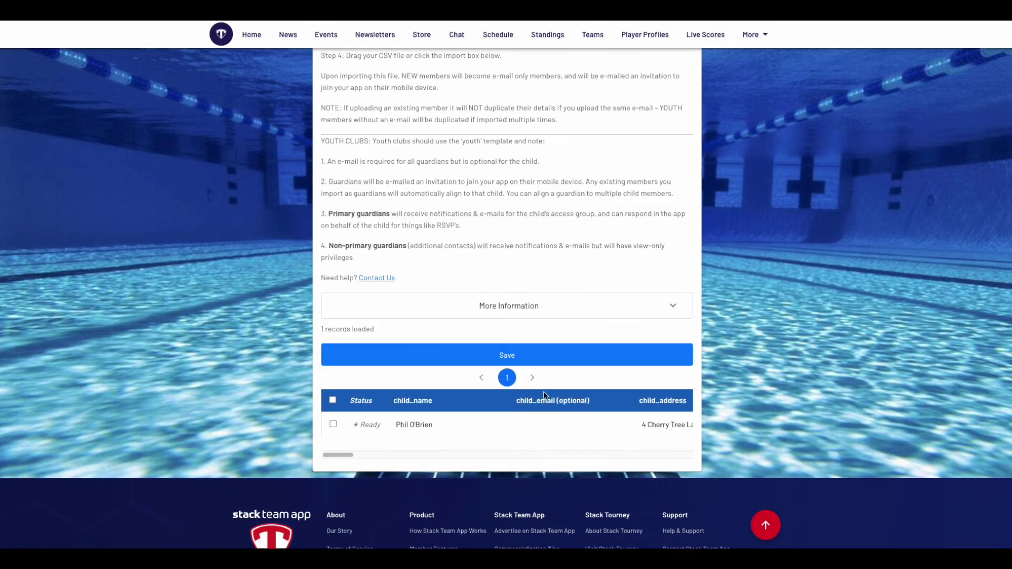
{"action": "left_click", "coordinate": [332, 401]}
{"action": "left_click", "coordinate": [479, 363]}
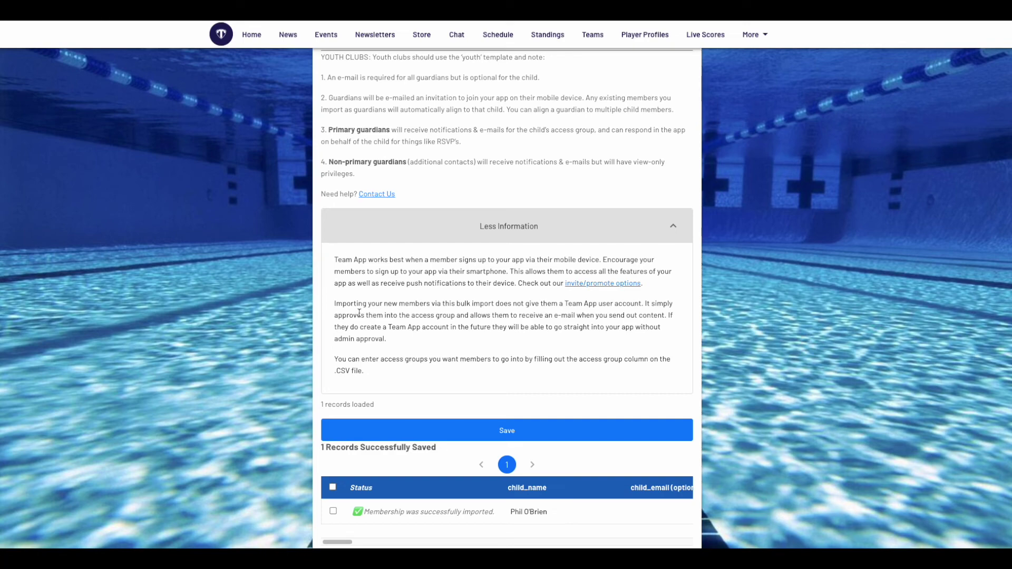
{"action": "scroll", "coordinate": [359, 313], "scroll_direction": "up", "scroll_amount": 10}
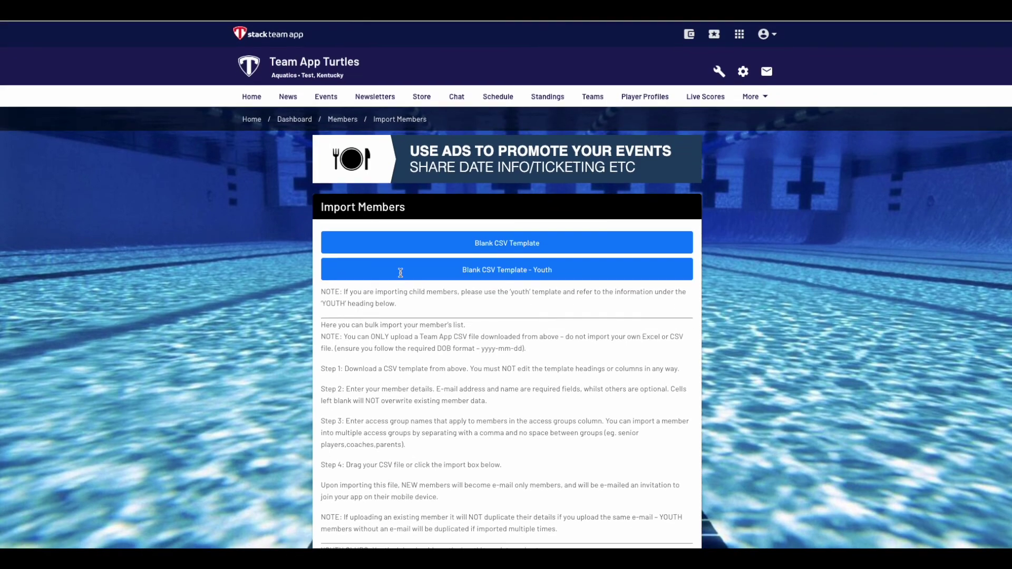
Open the imported child's Member Details from the Members list to check the three linked guardians
{"action": "left_click", "coordinate": [720, 71]}
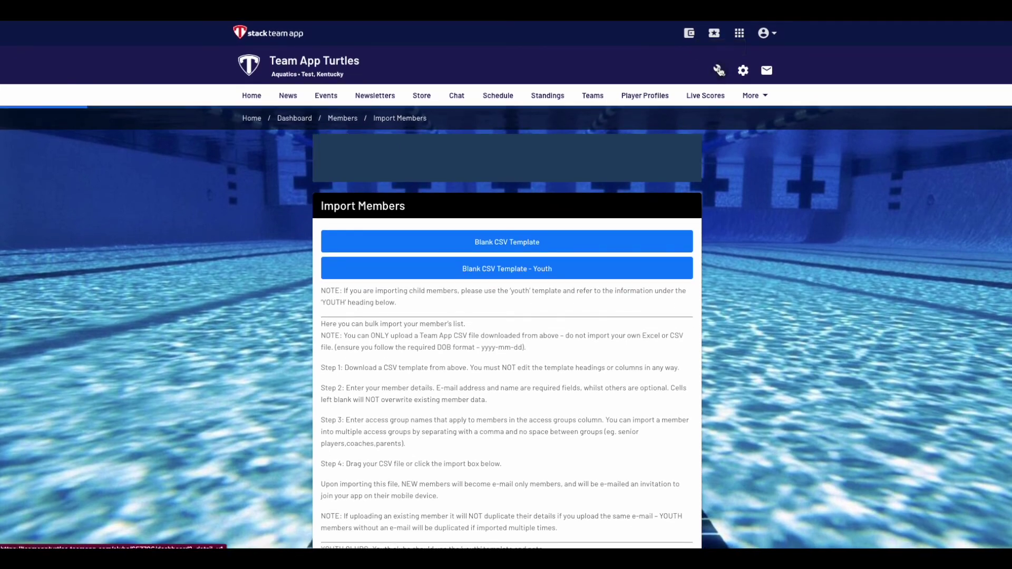
{"action": "left_click", "coordinate": [271, 263]}
{"action": "scroll", "coordinate": [191, 354], "scroll_direction": "down", "scroll_amount": 5}
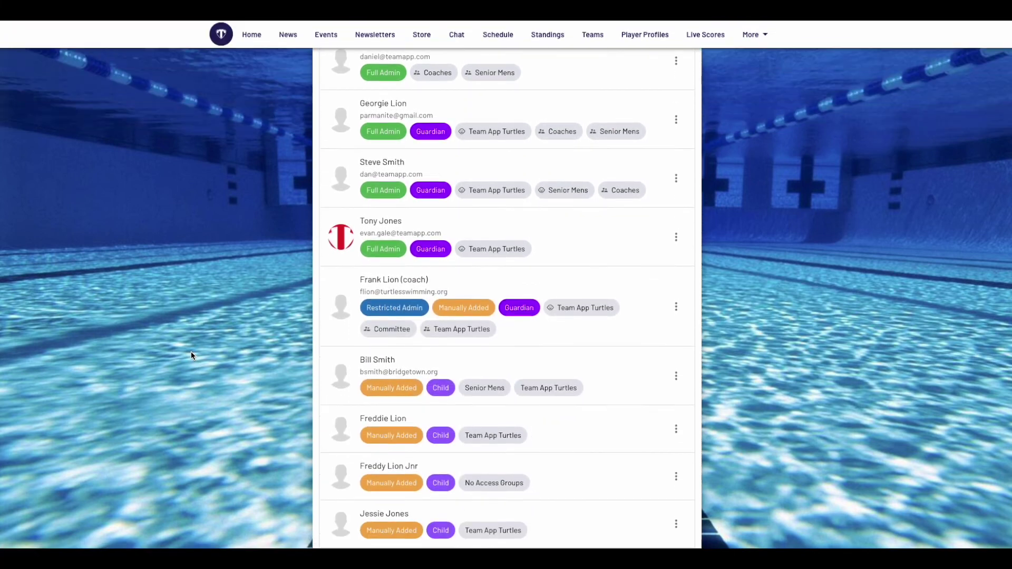
{"action": "scroll", "coordinate": [191, 352], "scroll_direction": "down", "scroll_amount": 6}
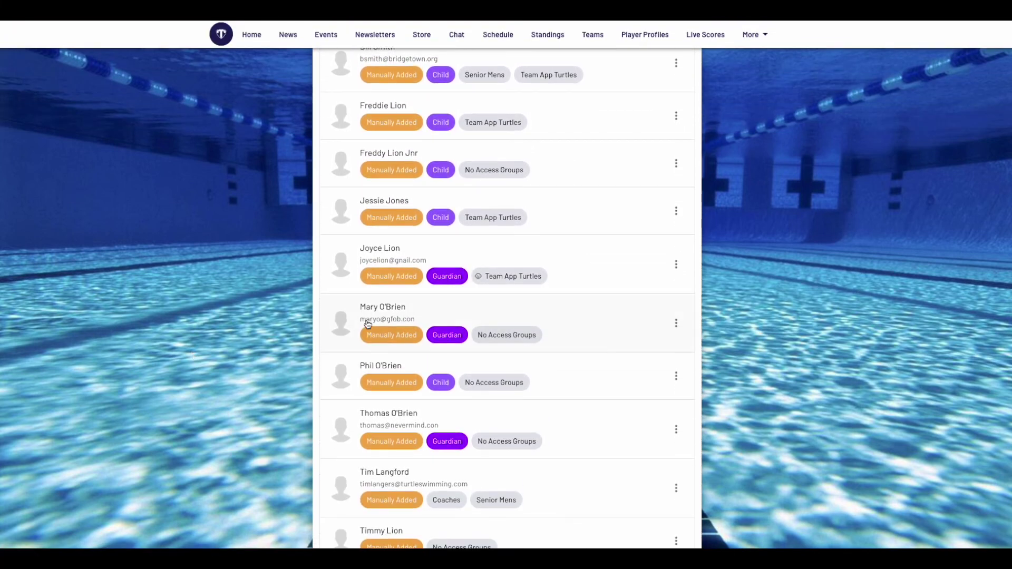
{"action": "left_click", "coordinate": [378, 363]}
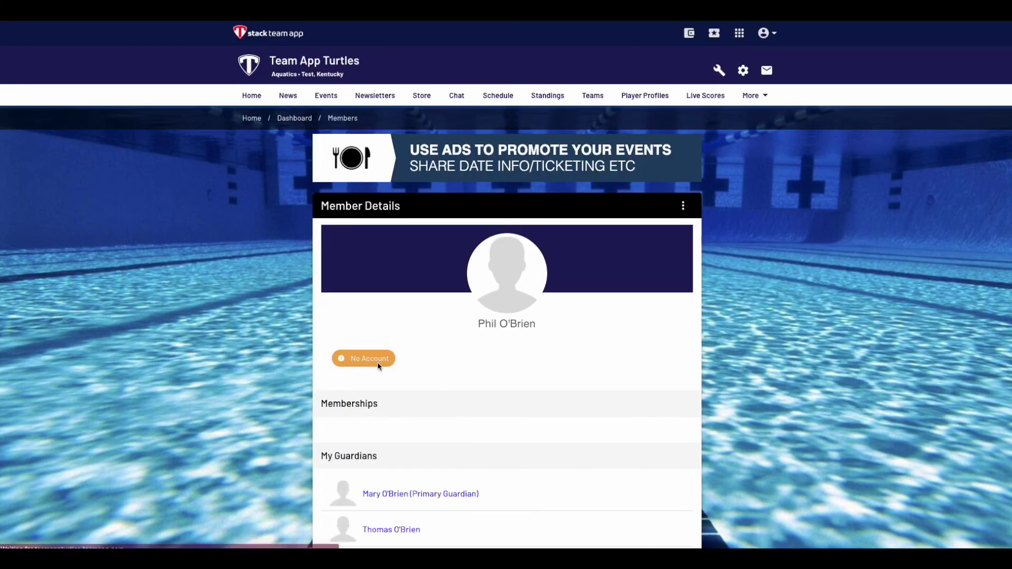
{"action": "scroll", "coordinate": [304, 360], "scroll_direction": "down", "scroll_amount": 2}
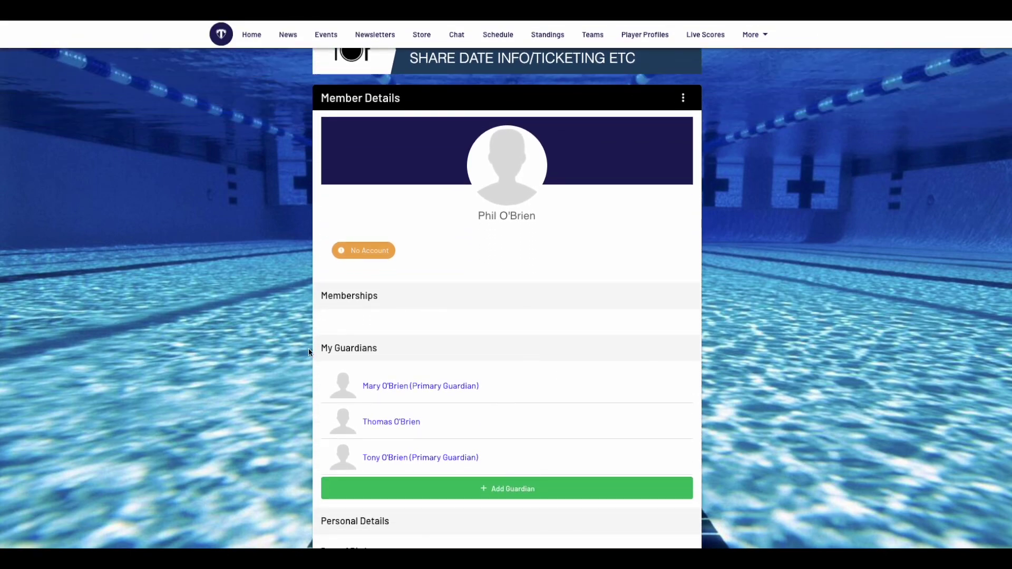